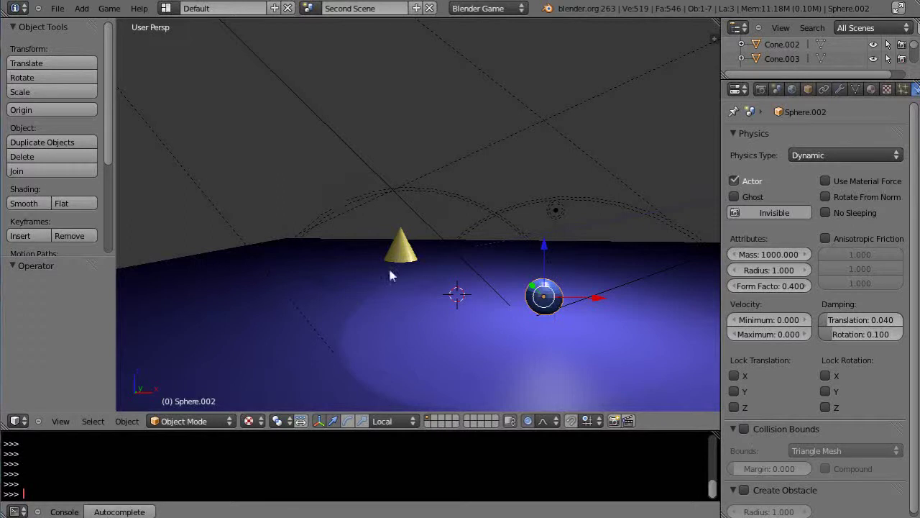
{"action": "scroll", "coordinate": [394, 280], "scroll_direction": "up", "scroll_amount": 2}
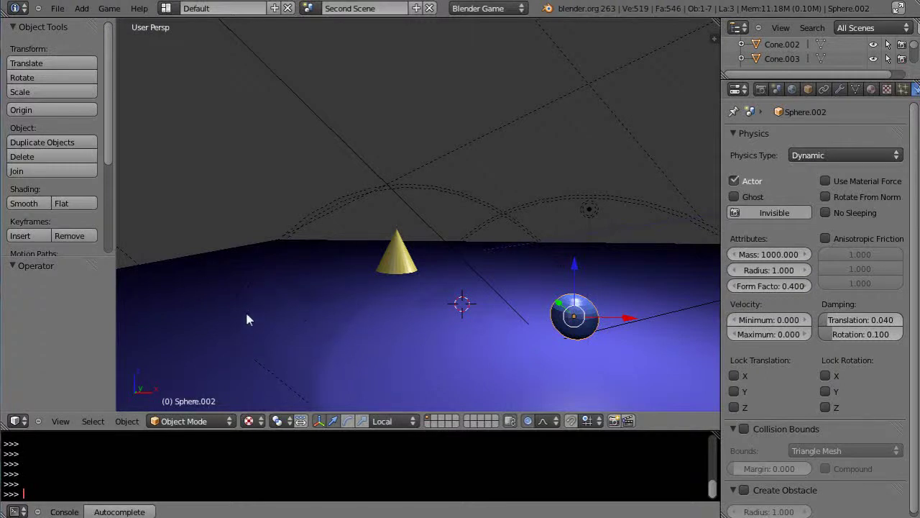
{"action": "scroll", "coordinate": [304, 322], "scroll_direction": "down", "scroll_amount": 3}
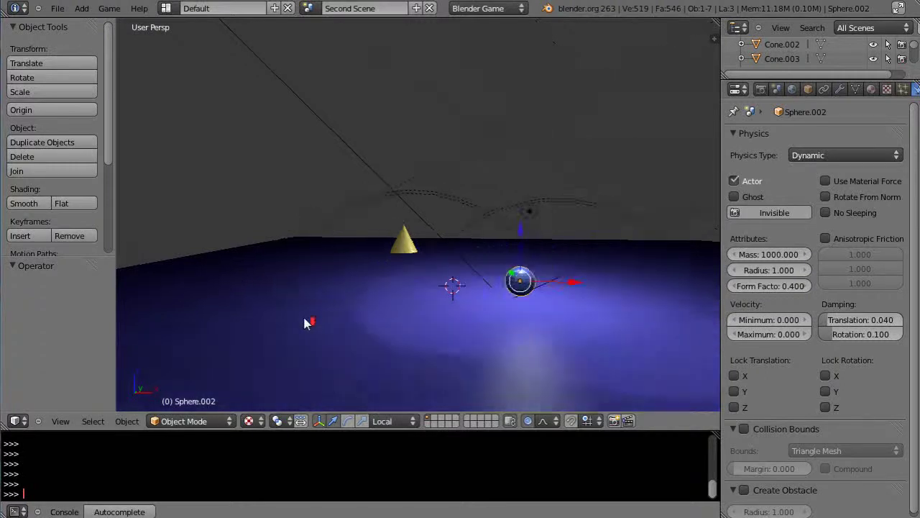
{"action": "scroll", "coordinate": [305, 322], "scroll_direction": "up", "scroll_amount": 2}
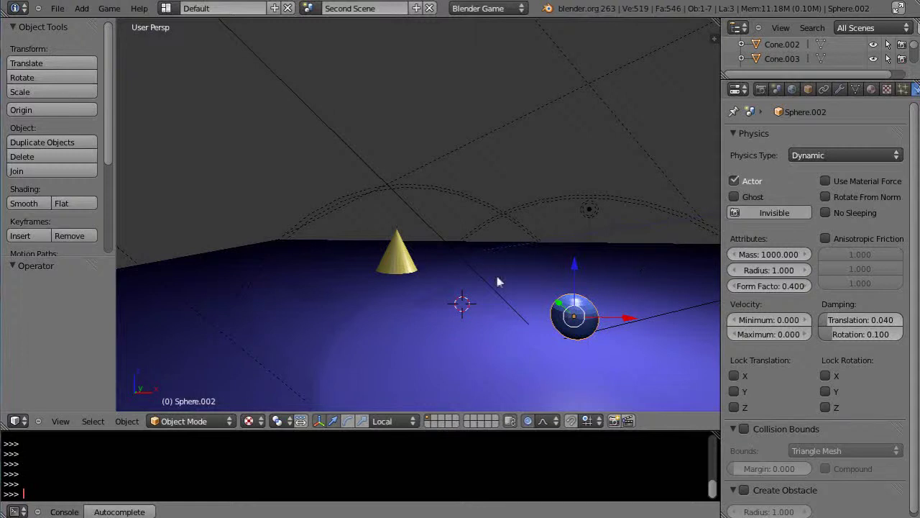
Add a cube on the floor beside the yellow cone and raise it about 2.07 units along Z
{"action": "left_click", "coordinate": [288, 291]}
{"action": "key", "text": "shift+a"}
{"action": "mouse_move", "coordinate": [291, 289]}
{"action": "left_click", "coordinate": [332, 303]}
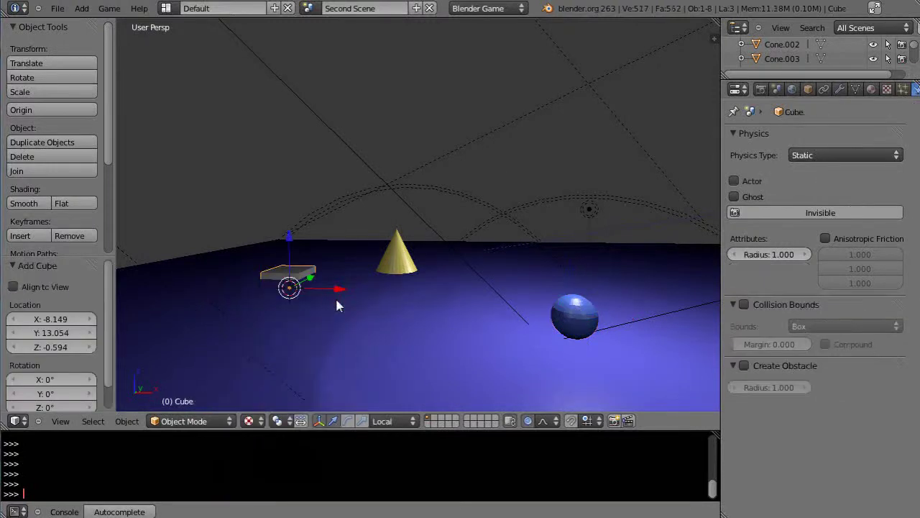
{"action": "left_click_drag", "start_coordinate": [291, 243], "coordinate": [297, 196]}
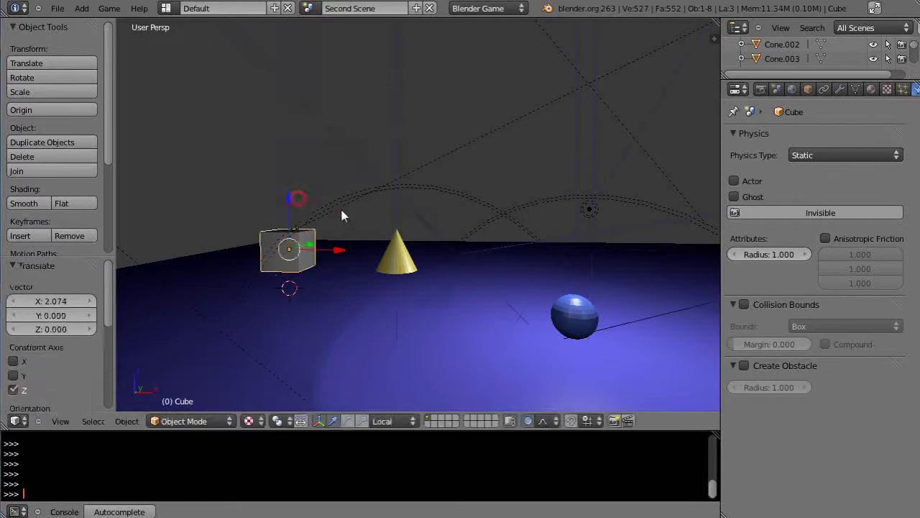
Assign the existing material purplecolor to the cube
{"action": "left_click", "coordinate": [871, 90]}
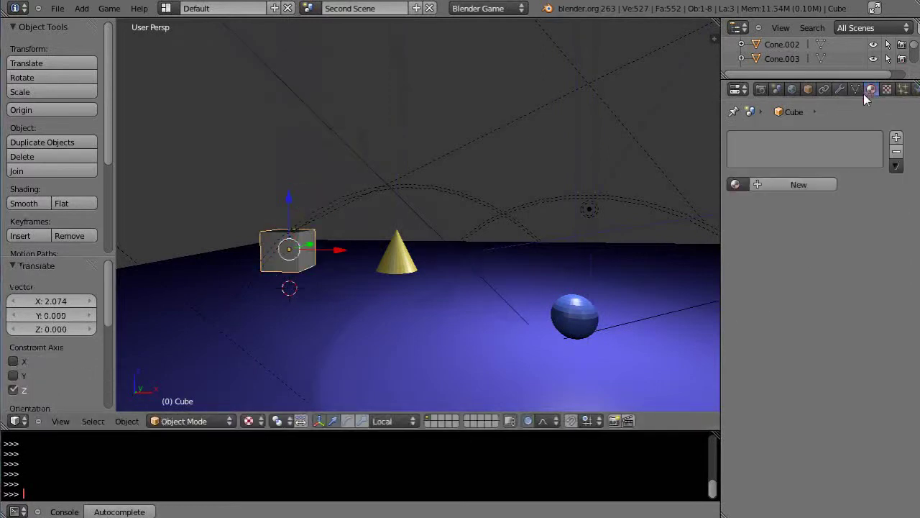
{"action": "left_click", "coordinate": [734, 183]}
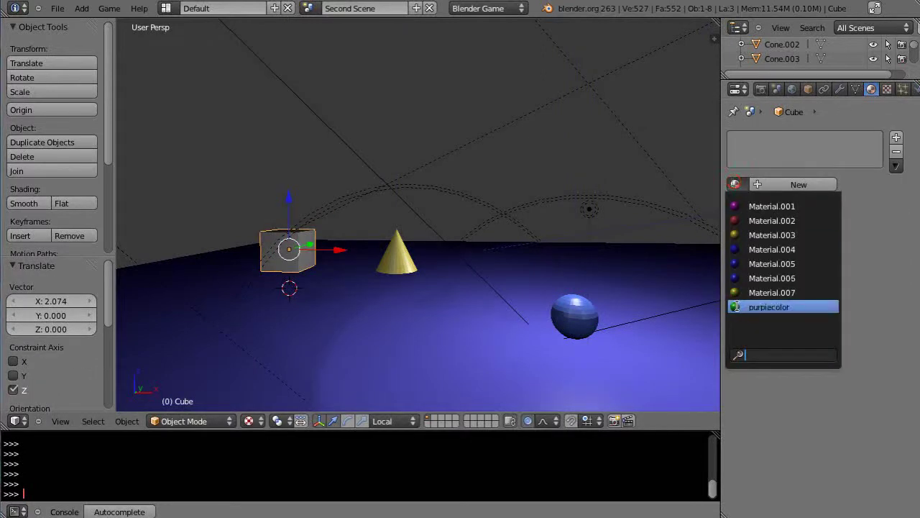
{"action": "left_click", "coordinate": [769, 308]}
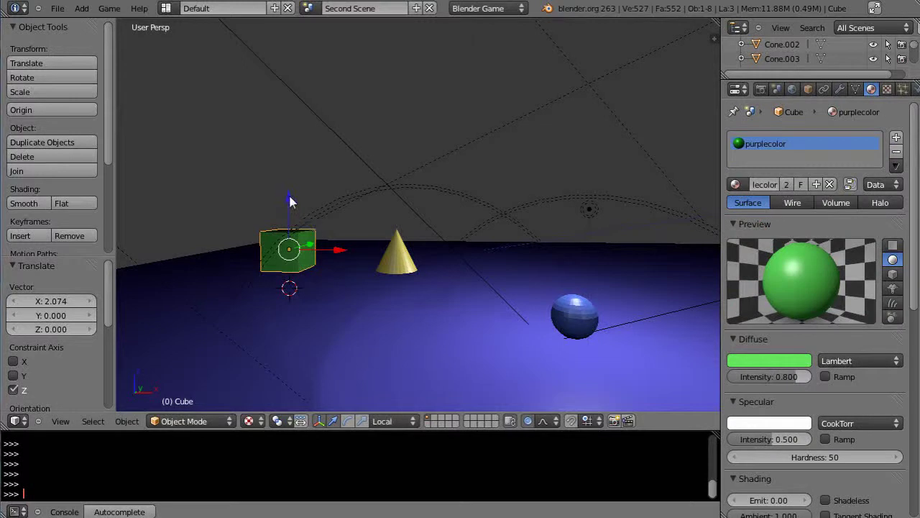
Shift the cube towards the cone, scale it to about 0.61, and lower it about 0.38 units along Z
{"action": "left_click_drag", "start_coordinate": [288, 198], "coordinate": [357, 311]}
{"action": "key", "text": "s"}
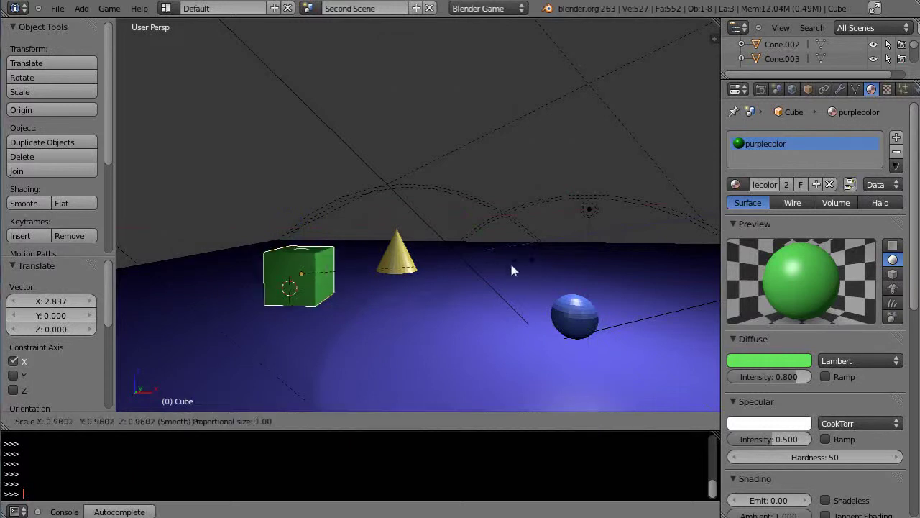
{"action": "left_click", "coordinate": [443, 293]}
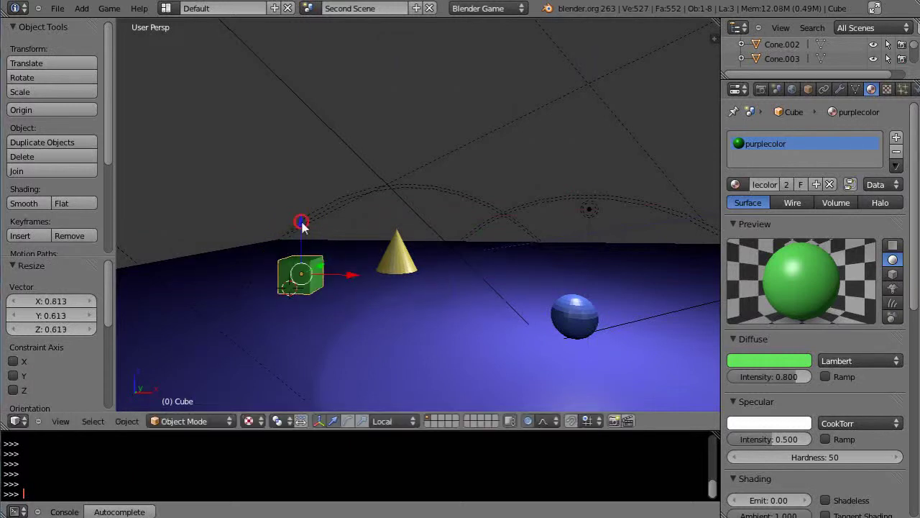
{"action": "left_click_drag", "start_coordinate": [302, 220], "coordinate": [305, 246]}
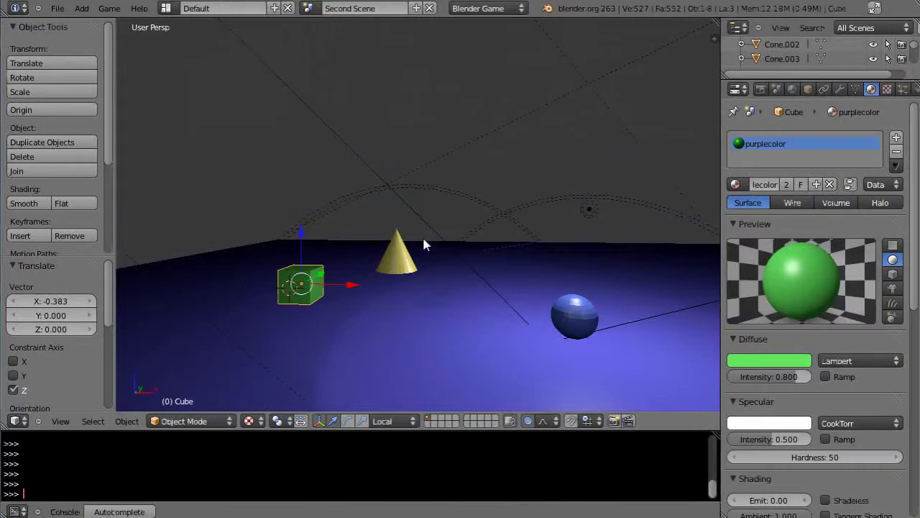
Show the cube's logic bricks full screen in the Game Logic layout and add a Keyboard sensor for the Right Arrow key
{"action": "key", "text": "ctrl+Right"}
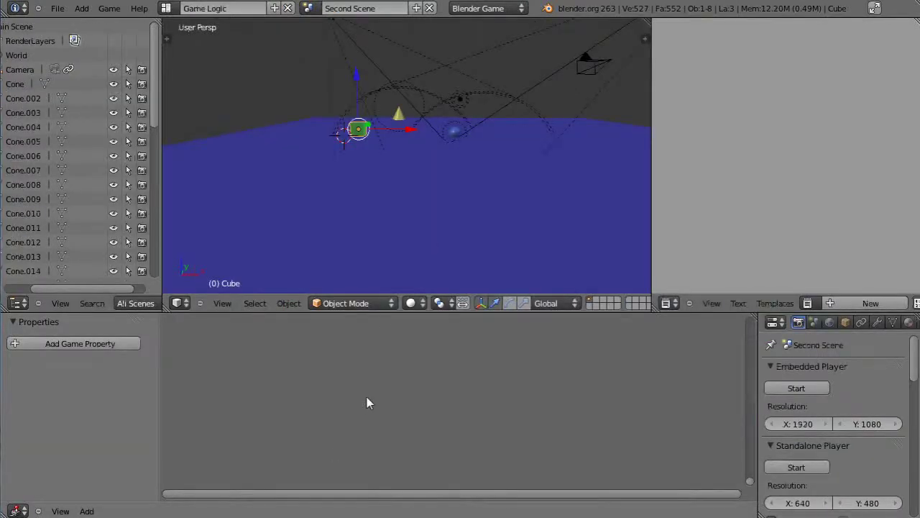
{"action": "key", "text": "ctrl+Up"}
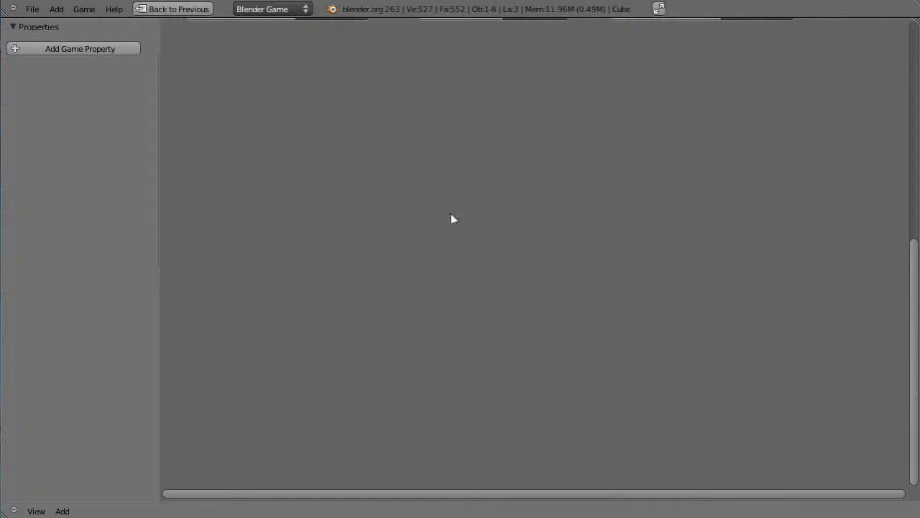
{"action": "left_click", "coordinate": [470, 236]}
{"action": "key", "text": "Home"}
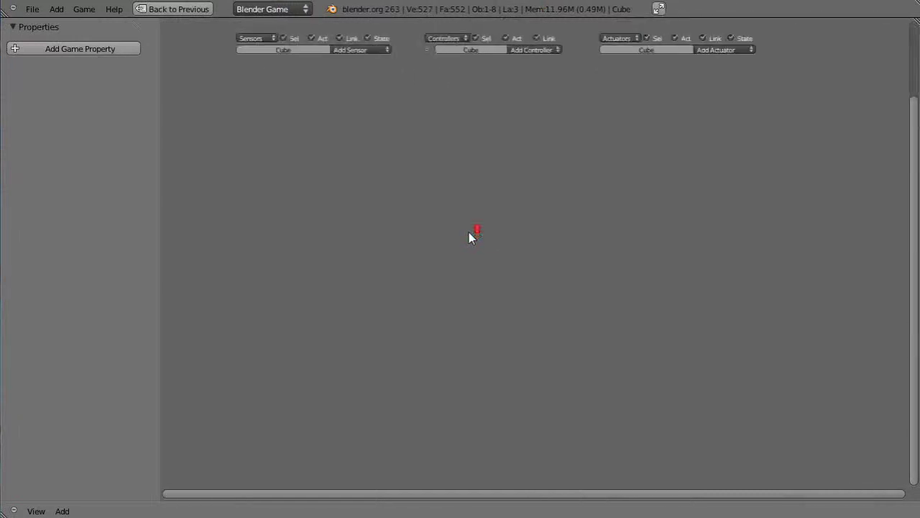
{"action": "left_click", "coordinate": [363, 51]}
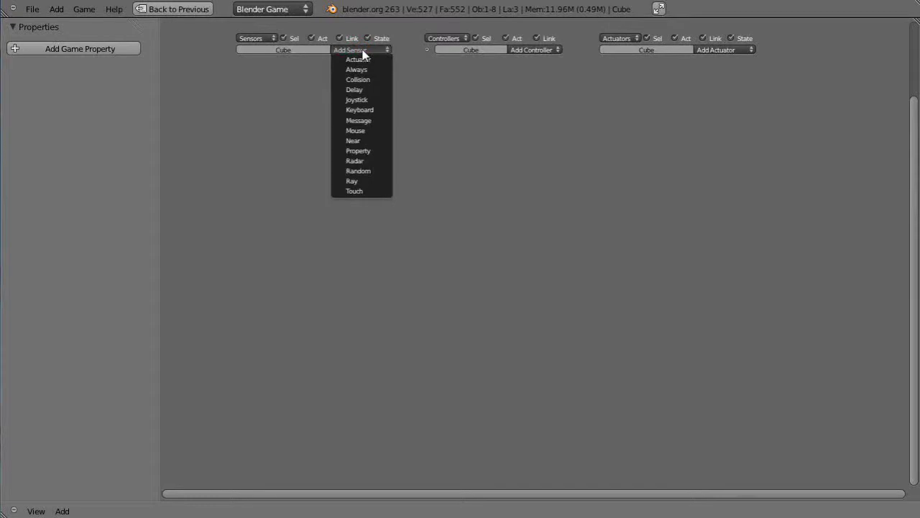
{"action": "left_click", "coordinate": [359, 109]}
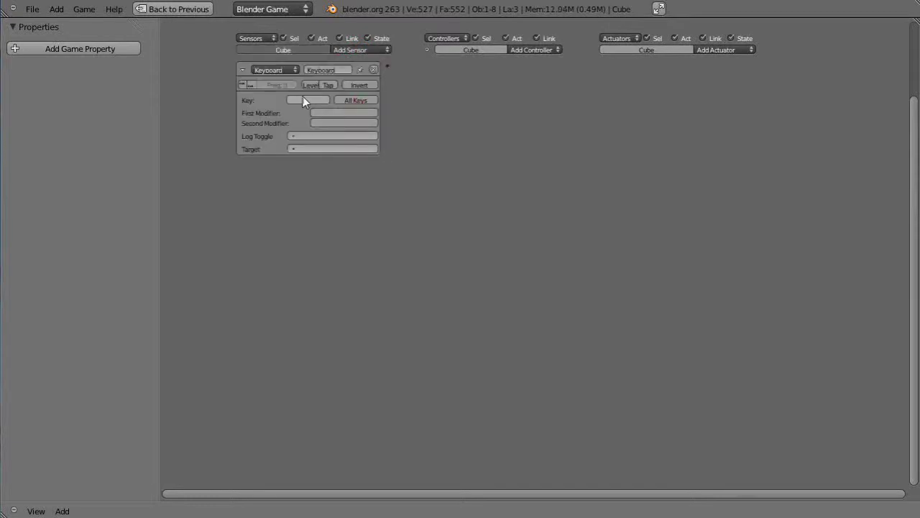
{"action": "left_click", "coordinate": [303, 101]}
{"action": "key", "text": "Right"}
Add an And controller to the cube and link the Keyboard sensor to it
{"action": "left_click", "coordinate": [523, 51]}
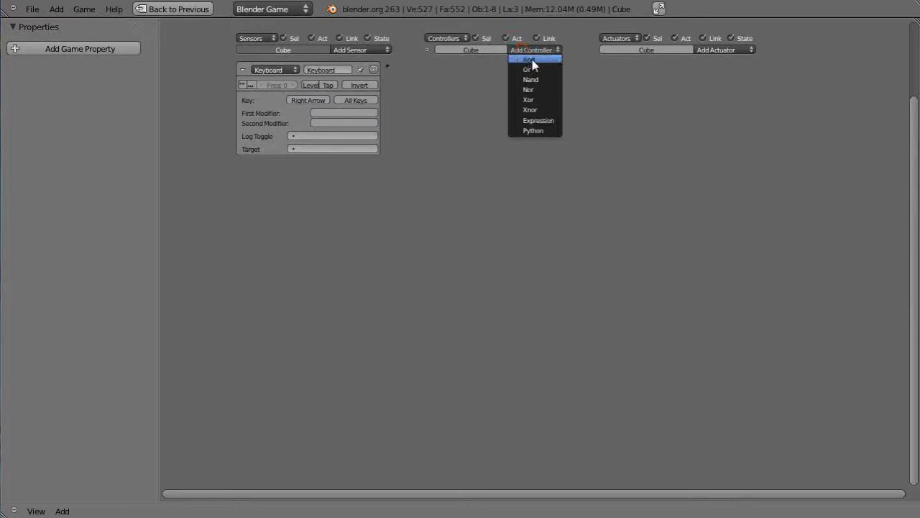
{"action": "left_click", "coordinate": [529, 60]}
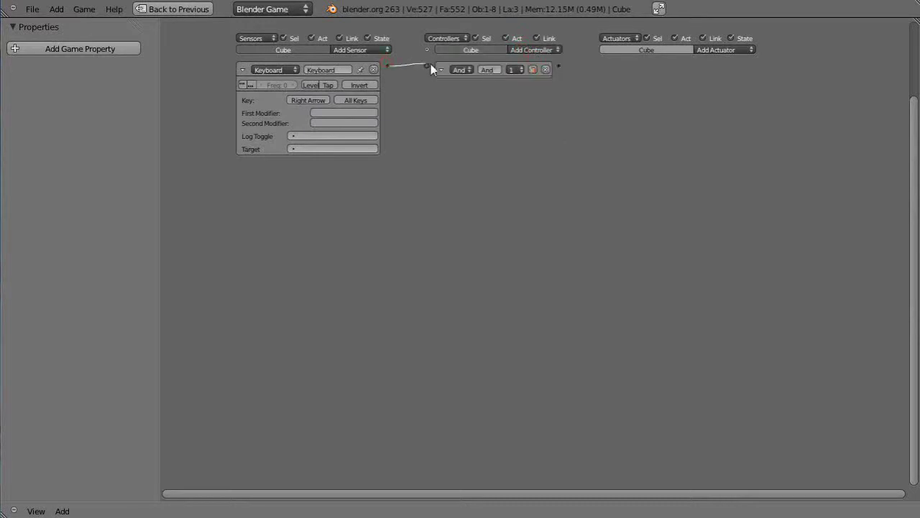
{"action": "left_click_drag", "start_coordinate": [430, 67], "coordinate": [429, 66]}
Add a Simple Motion actuator linked to the And controller and set its X location to 0.2
{"action": "left_click", "coordinate": [736, 51]}
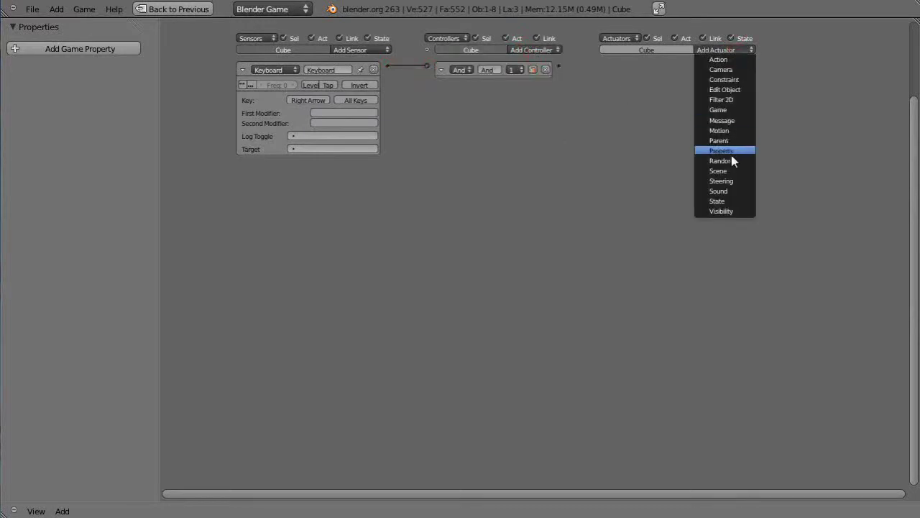
{"action": "left_click", "coordinate": [721, 130]}
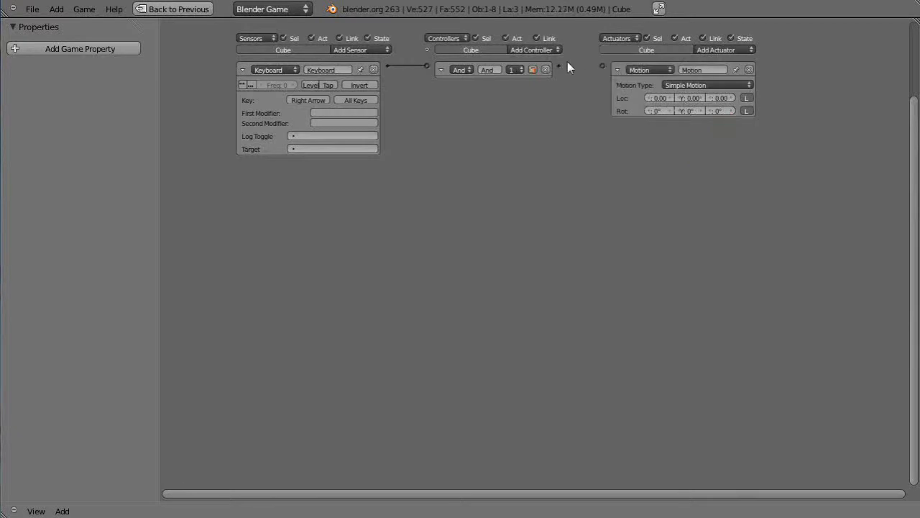
{"action": "left_click_drag", "start_coordinate": [597, 68], "coordinate": [604, 67]}
{"action": "left_click", "coordinate": [660, 99]}
{"action": "type", "text": "0.2"}
{"action": "key", "text": "Return"}
Run the game in the Default layout to test the cube's Right Arrow movement, and stop it
{"action": "key", "text": "ctrl+Up"}
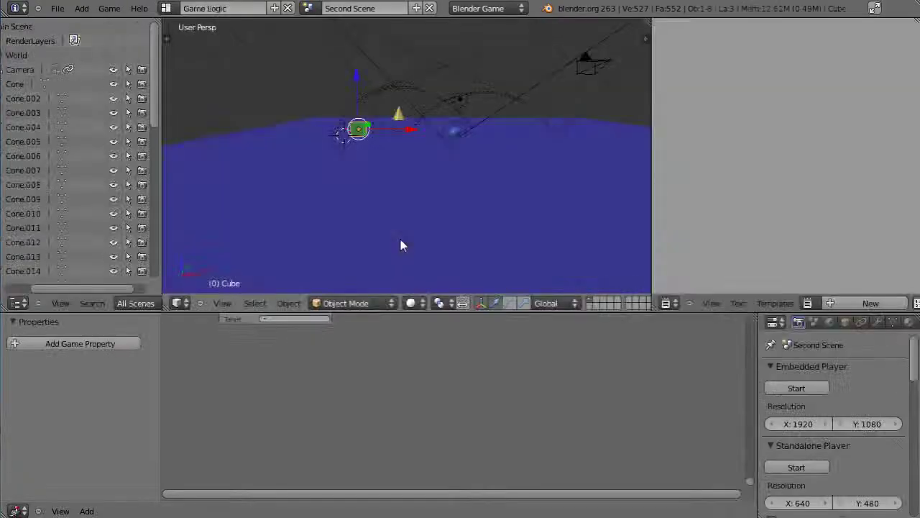
{"action": "key", "text": "ctrl+Left"}
{"action": "key", "text": "p"}
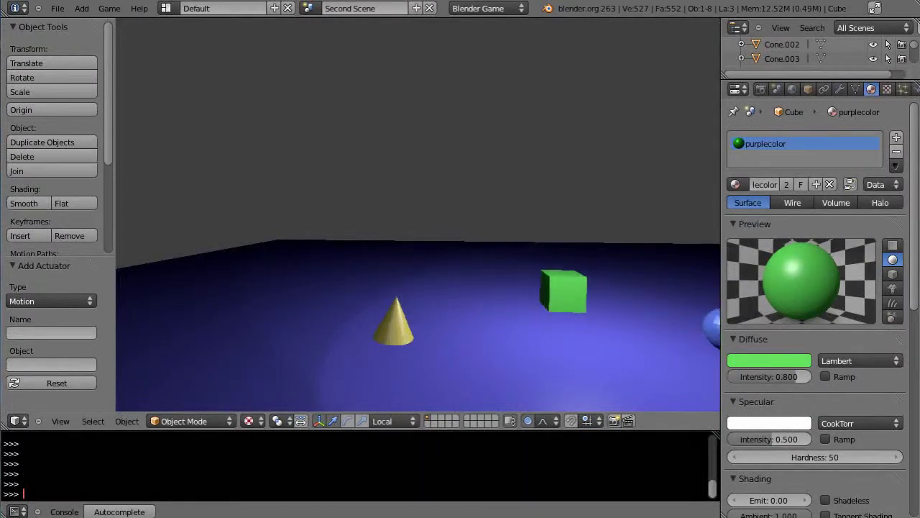
{"action": "key", "text": "Escape"}
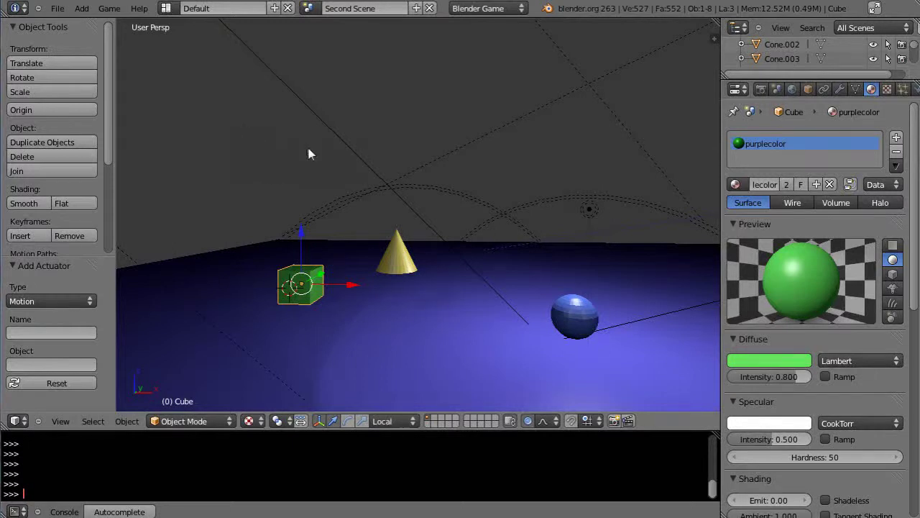
Return to the cube's full-screen logic bricks and add a game property named cubecount
{"action": "key", "text": "ctrl+Right"}
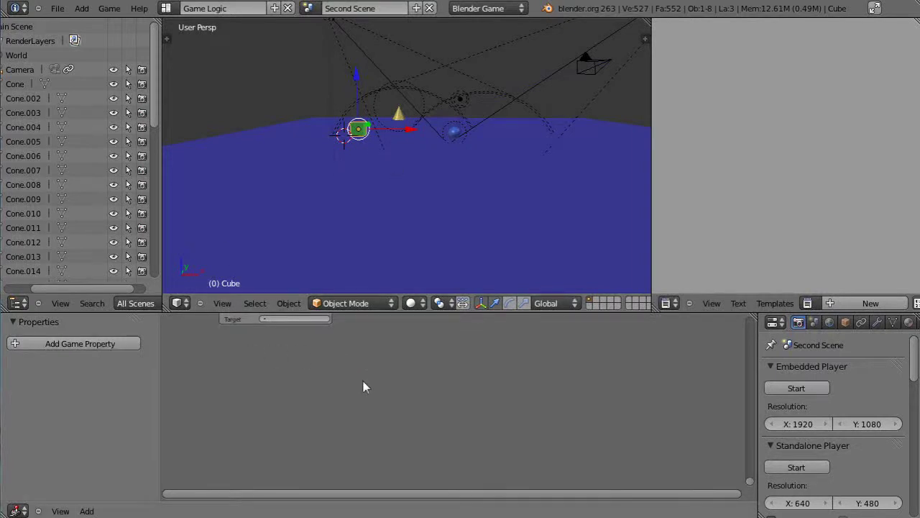
{"action": "key", "text": "ctrl+Up"}
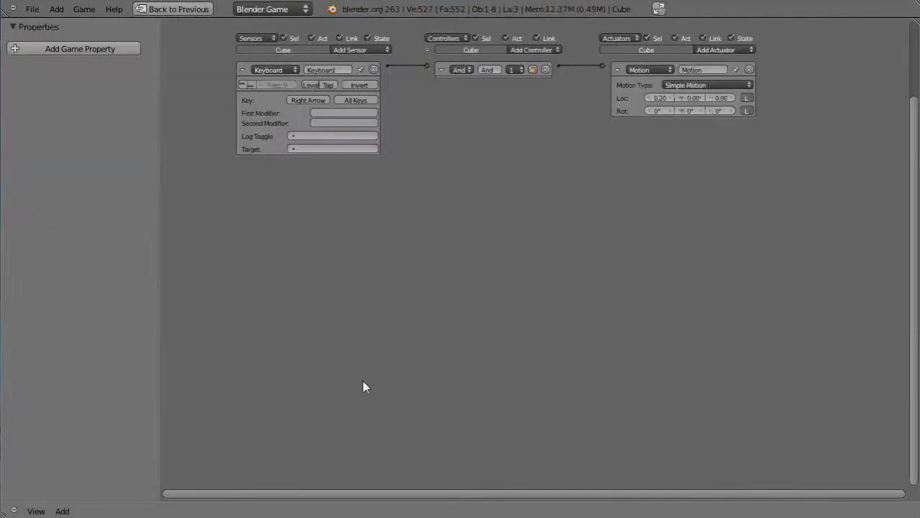
{"action": "left_click", "coordinate": [76, 49]}
{"action": "left_click", "coordinate": [22, 73]}
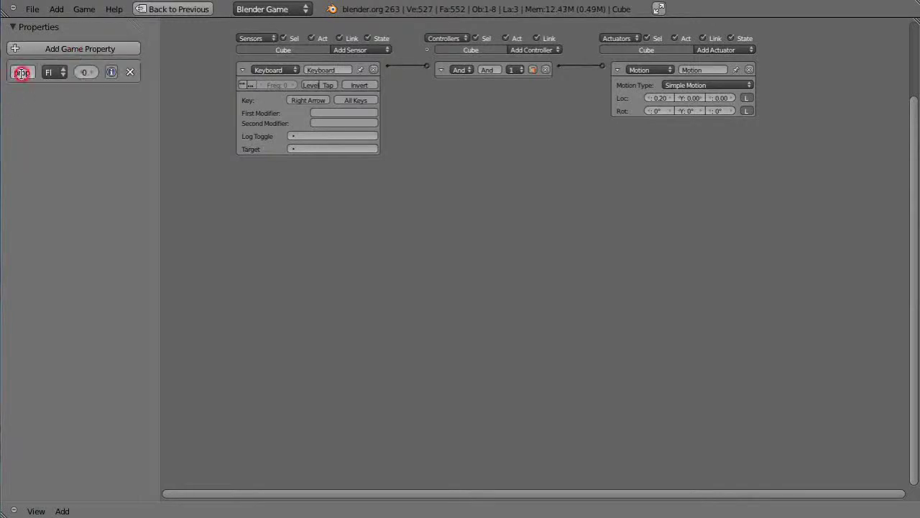
{"action": "type", "text": "cube"}
{"action": "type", "text": "count"}
Add a Property sensor to the cube that checks whether cubecount equals 50
{"action": "left_click", "coordinate": [372, 50]}
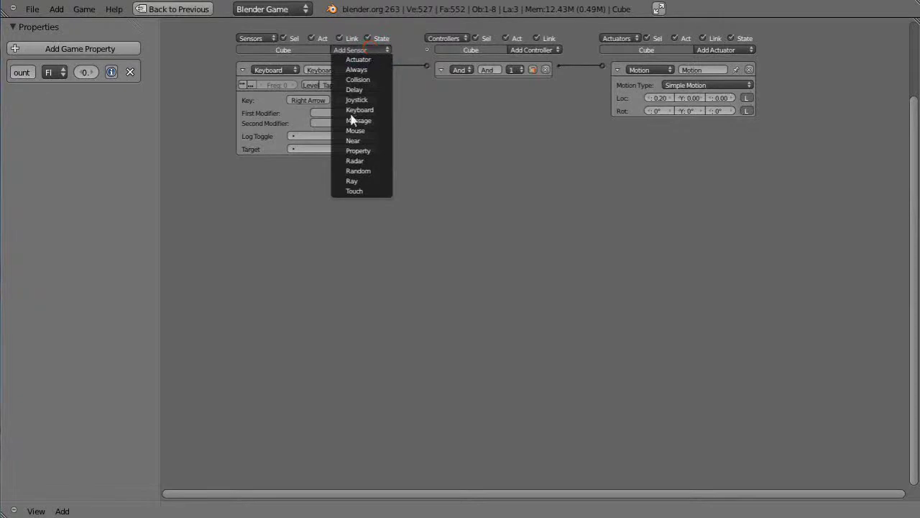
{"action": "left_click", "coordinate": [353, 152]}
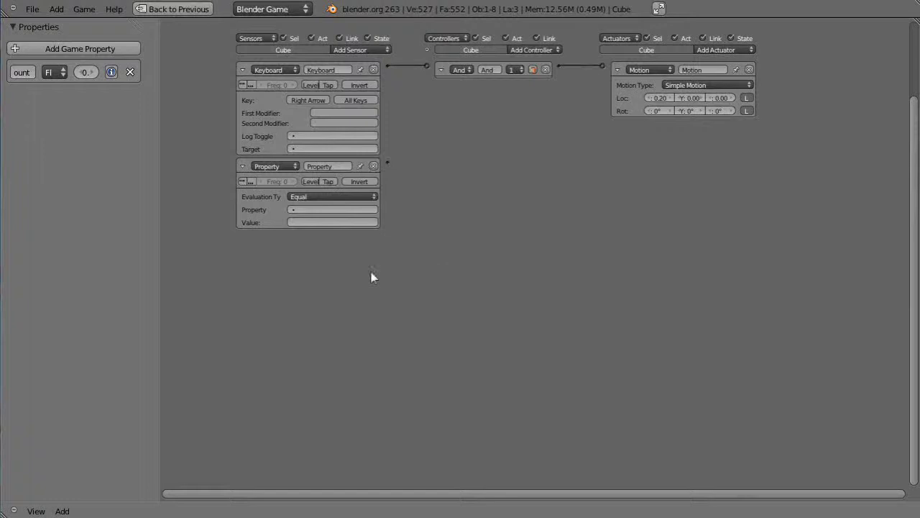
{"action": "left_click", "coordinate": [320, 211]}
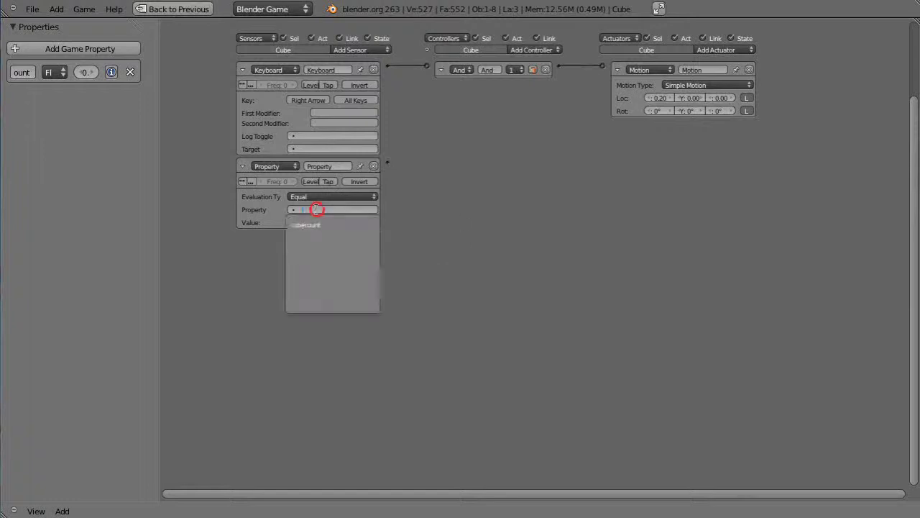
{"action": "left_click", "coordinate": [308, 223]}
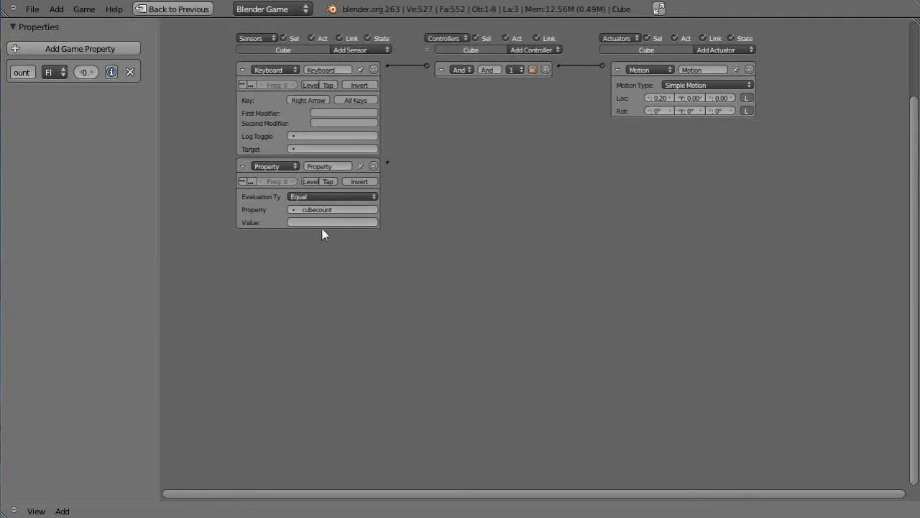
{"action": "left_click", "coordinate": [316, 222]}
{"action": "type", "text": "50"}
{"action": "key", "text": "Return"}
Replace the cube's Motion actuator with a Property actuator and add a new Motion actuator below it
{"action": "left_click", "coordinate": [749, 69]}
{"action": "left_click", "coordinate": [751, 51]}
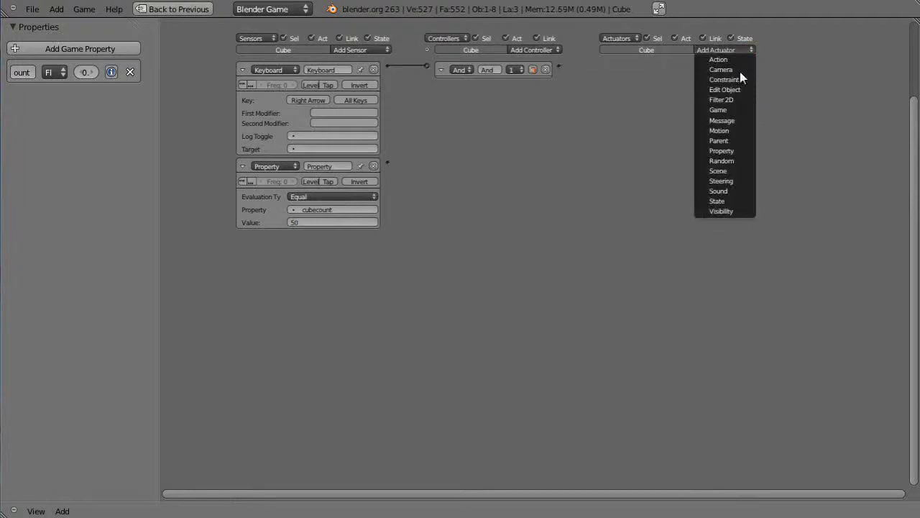
{"action": "left_click", "coordinate": [728, 151]}
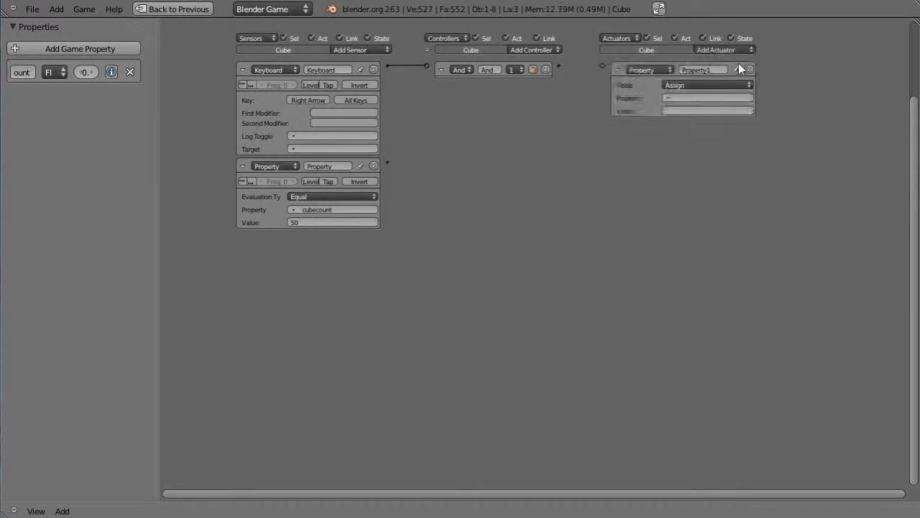
{"action": "left_click", "coordinate": [753, 49]}
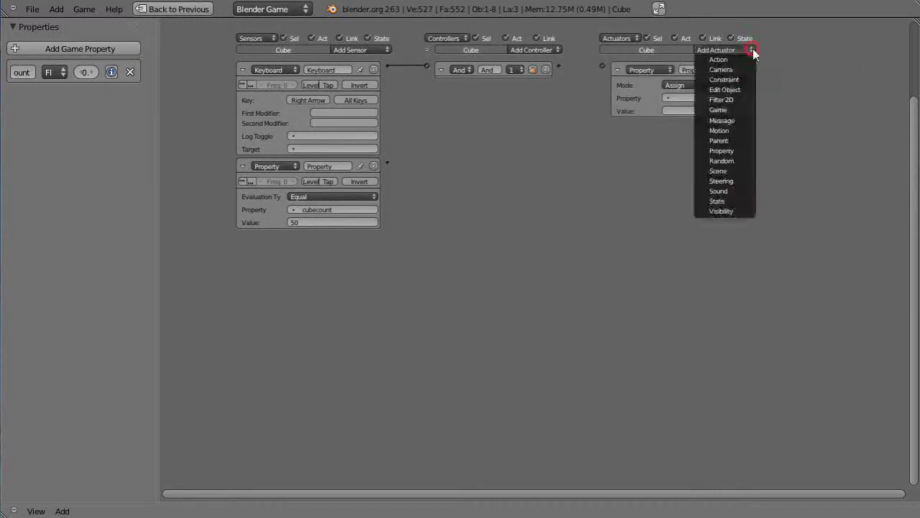
{"action": "left_click", "coordinate": [734, 130]}
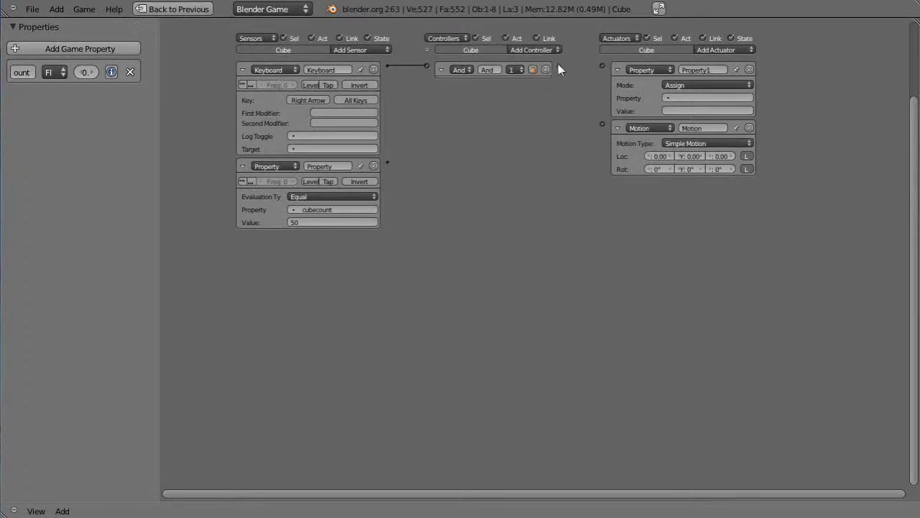
Link the And controller to the Property actuator and set that actuator to Add mode on cubecount with a value of 10
{"action": "left_click_drag", "start_coordinate": [601, 66], "coordinate": [604, 67]}
{"action": "left_click", "coordinate": [748, 85]}
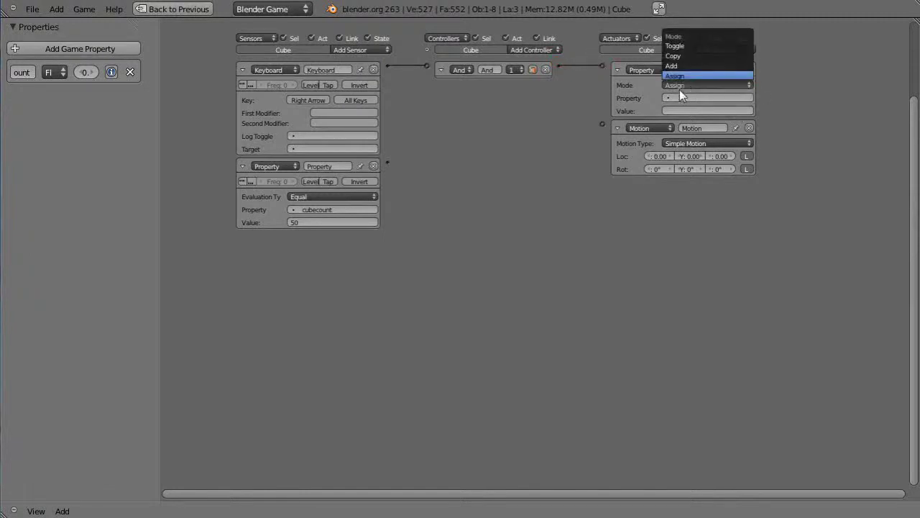
{"action": "left_click", "coordinate": [679, 76]}
{"action": "left_click", "coordinate": [750, 85]}
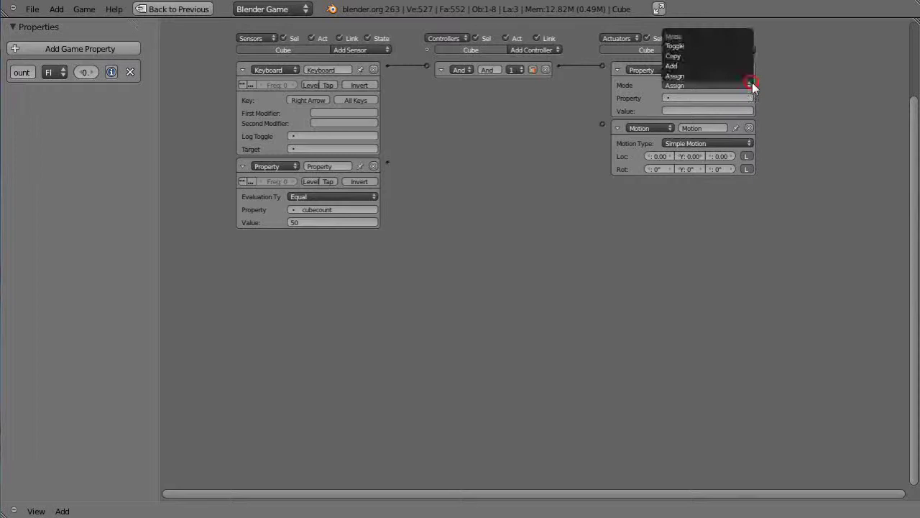
{"action": "left_click", "coordinate": [677, 67]}
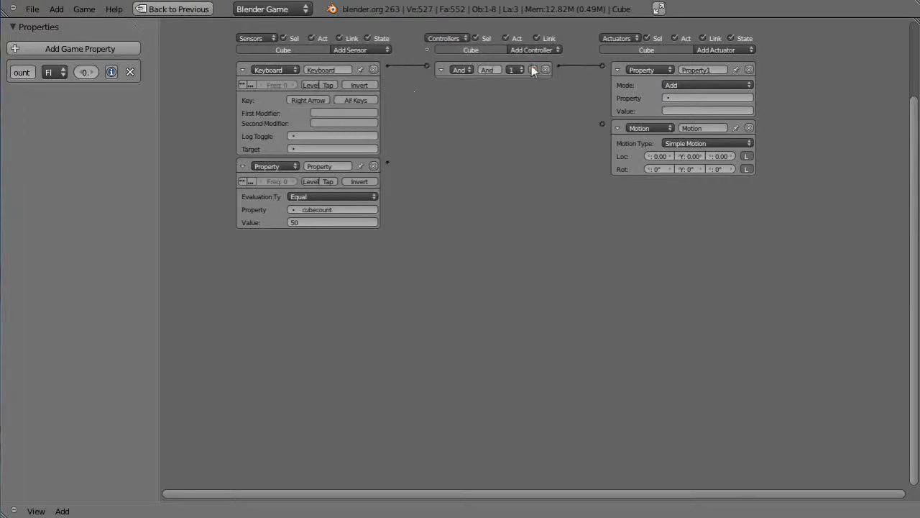
{"action": "left_click", "coordinate": [688, 97]}
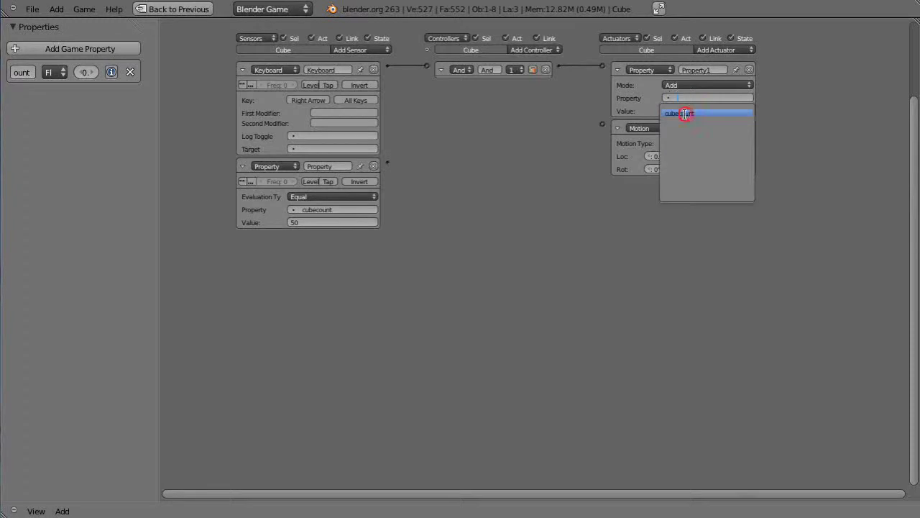
{"action": "left_click", "coordinate": [687, 112]}
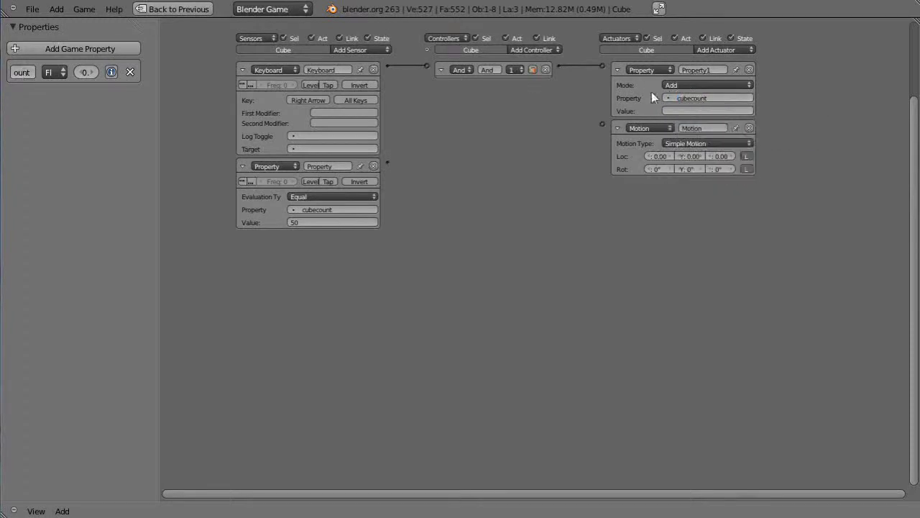
{"action": "left_click", "coordinate": [692, 109]}
{"action": "key", "text": "Return"}
{"action": "left_click", "coordinate": [302, 197]}
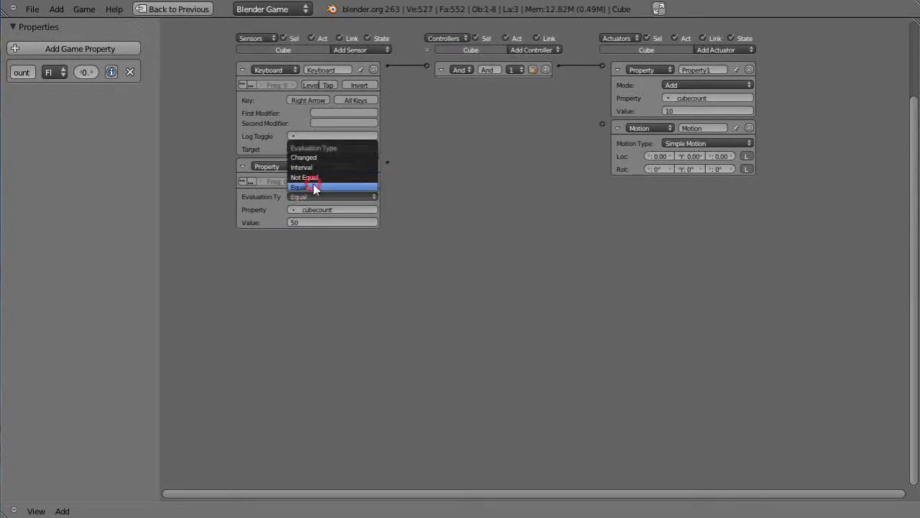
{"action": "left_click", "coordinate": [314, 187]}
{"action": "left_click", "coordinate": [302, 222]}
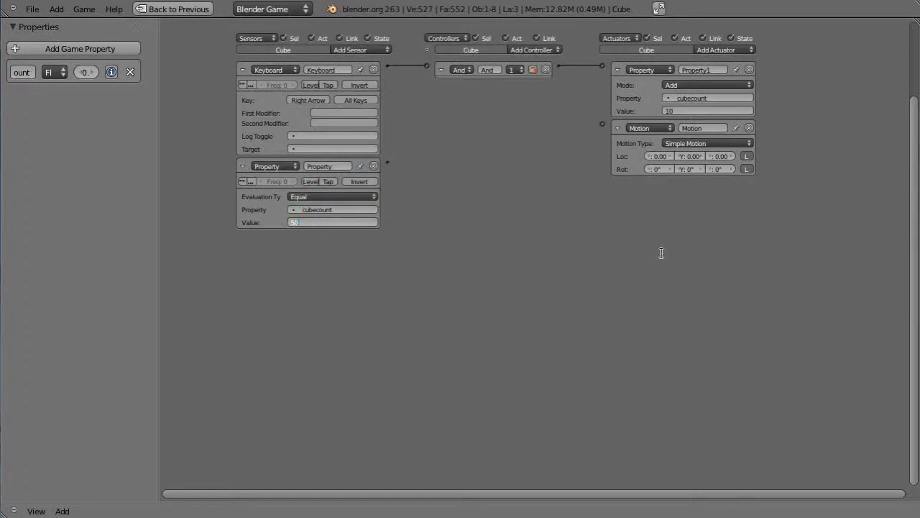
Add a second And controller and link the cubecount Property sensor through it to the Motion actuator
{"action": "left_click", "coordinate": [558, 51]}
{"action": "left_click", "coordinate": [558, 51]}
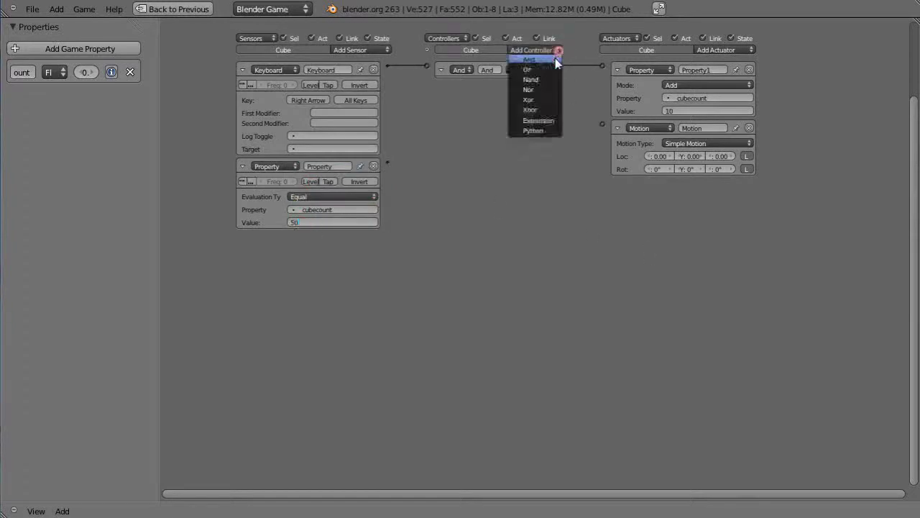
{"action": "left_click", "coordinate": [556, 60]}
{"action": "left_click_drag", "start_coordinate": [387, 162], "coordinate": [427, 85]}
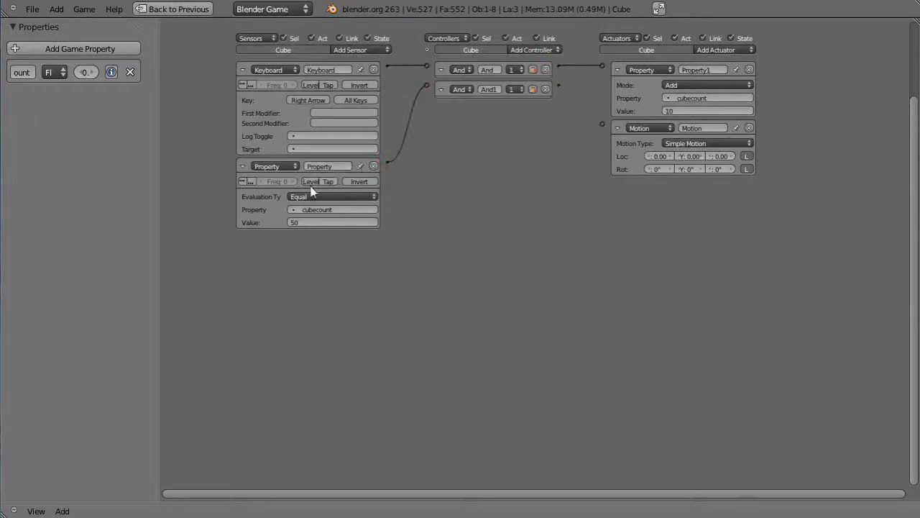
{"action": "left_click_drag", "start_coordinate": [558, 86], "coordinate": [602, 124]}
Set the Motion actuator's Y location to 0.20
{"action": "left_click", "coordinate": [658, 156]}
{"action": "left_click", "coordinate": [691, 156]}
{"action": "type", "text": "2"}
{"action": "key", "text": "Return"}
Run the game in the Default layout to test the cube's property-triggered motion, and stop it
{"action": "key", "text": "ctrl+Up"}
{"action": "key", "text": "ctrl+Left"}
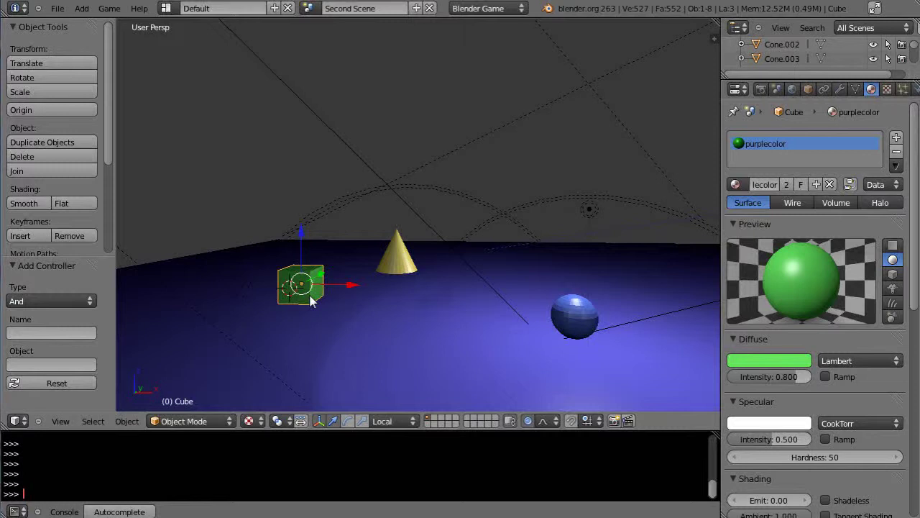
{"action": "key", "text": "p"}
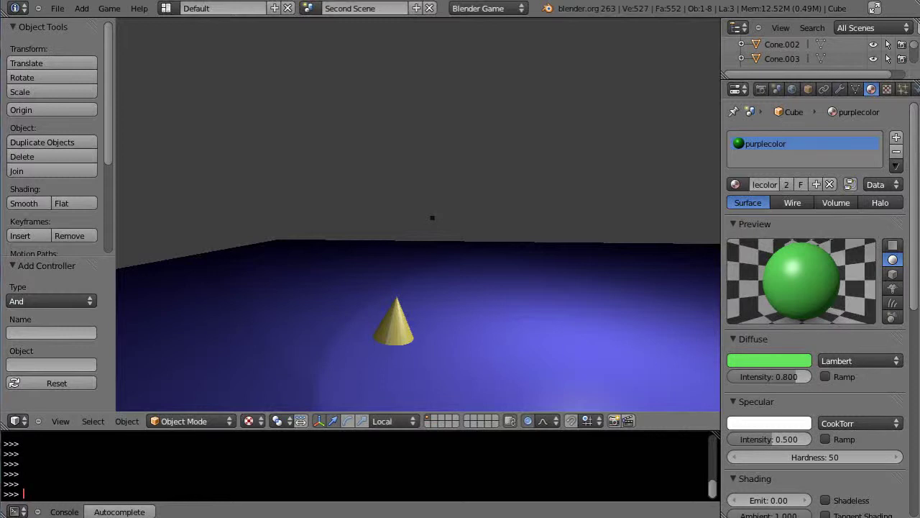
{"action": "key", "text": "Escape"}
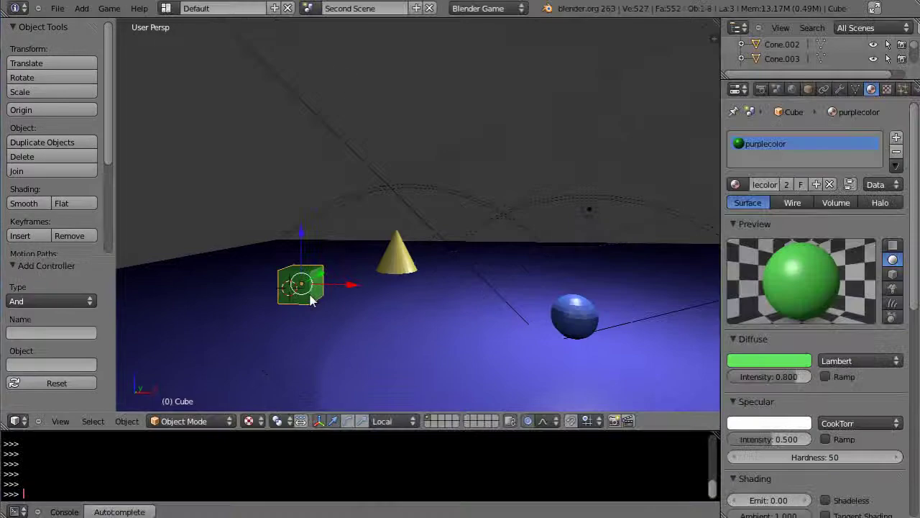
Return to the full-screen logic bricks and add a second Property sensor that checks whether cubecount equals 70
{"action": "key", "text": "ctrl+Right"}
{"action": "key", "text": "ctrl+Up"}
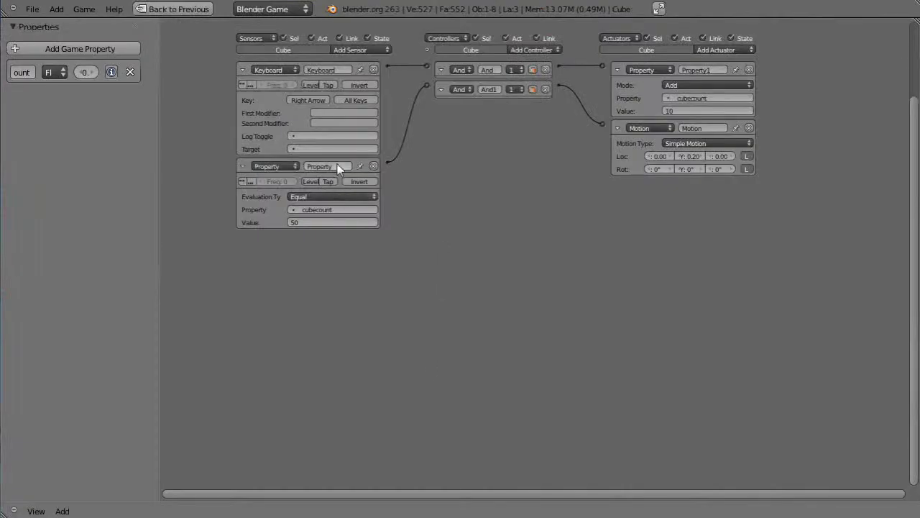
{"action": "left_click", "coordinate": [356, 51]}
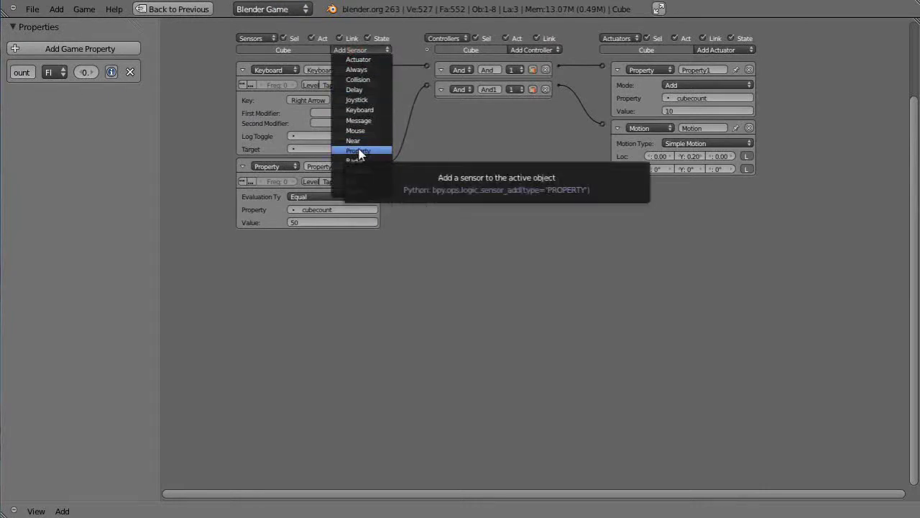
{"action": "left_click", "coordinate": [359, 151]}
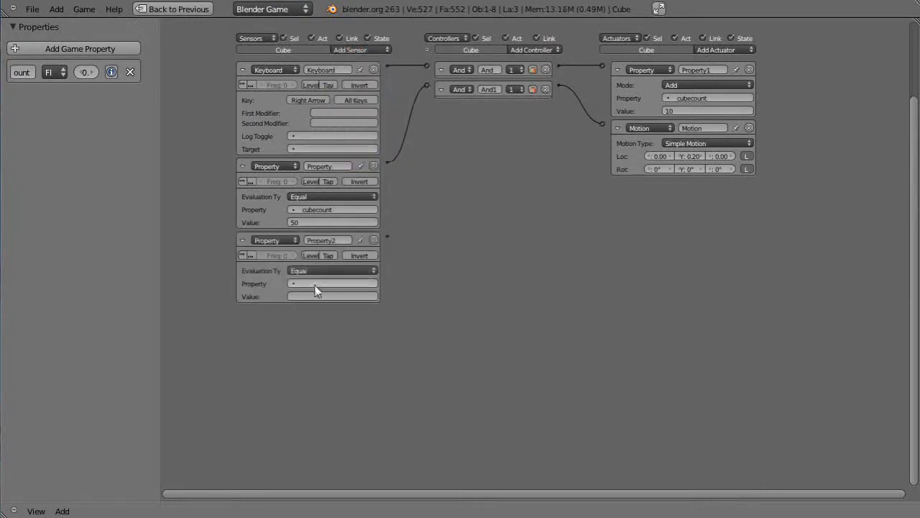
{"action": "left_click", "coordinate": [314, 284]}
{"action": "left_click", "coordinate": [307, 296]}
{"action": "left_click", "coordinate": [321, 297]}
{"action": "type", "text": "0"}
Add a third And controller and a second Motion actuator, and link the sensor for value 70 through them
{"action": "left_click", "coordinate": [556, 51]}
{"action": "left_click", "coordinate": [557, 50]}
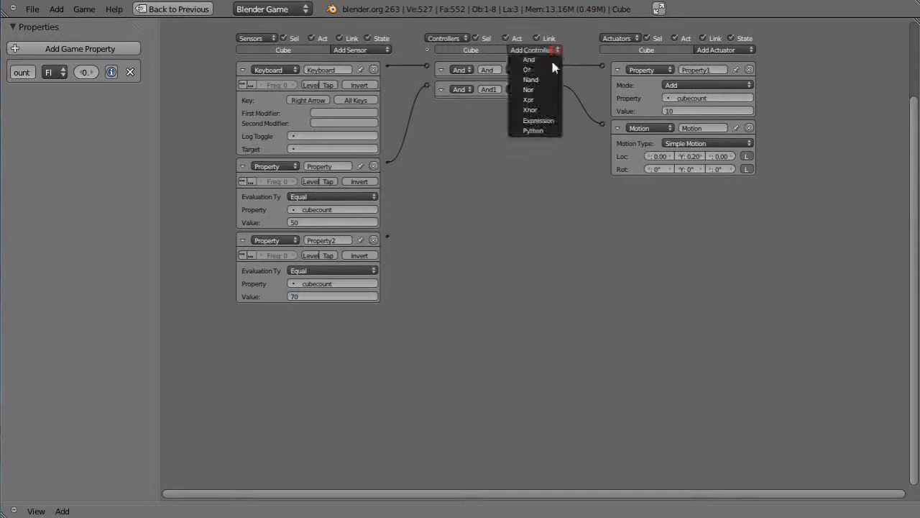
{"action": "left_click", "coordinate": [551, 61]}
{"action": "left_click_drag", "start_coordinate": [387, 235], "coordinate": [427, 106]}
{"action": "left_click", "coordinate": [735, 50]}
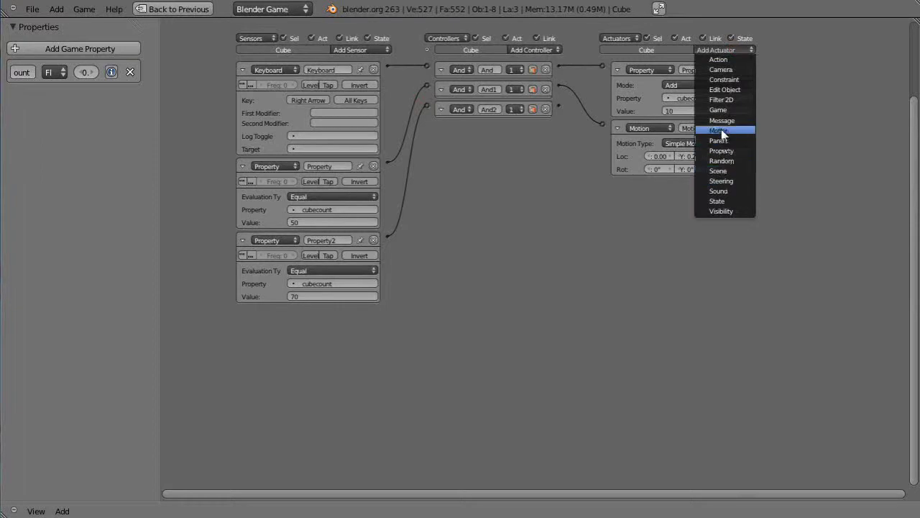
{"action": "left_click", "coordinate": [722, 131]}
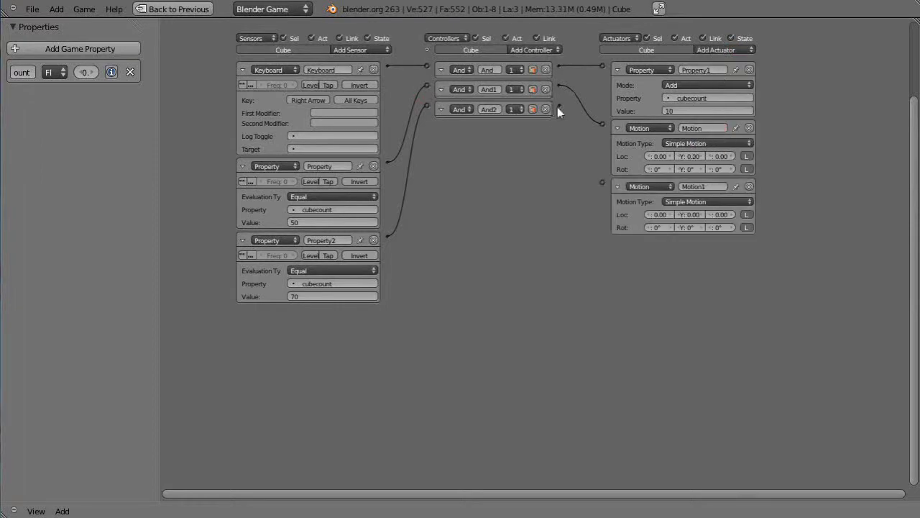
{"action": "left_click_drag", "start_coordinate": [597, 184], "coordinate": [602, 183]}
Set the second Motion actuator's Y location to -0.20
{"action": "left_click", "coordinate": [690, 214]}
{"action": "key", "text": "BackSpace"}
{"action": "type", "text": "-0.2"}
{"action": "key", "text": "Return"}
Run the game in the Default layout to test the cube's motion at both cubecount values, and stop it
{"action": "key", "text": "ctrl+Up"}
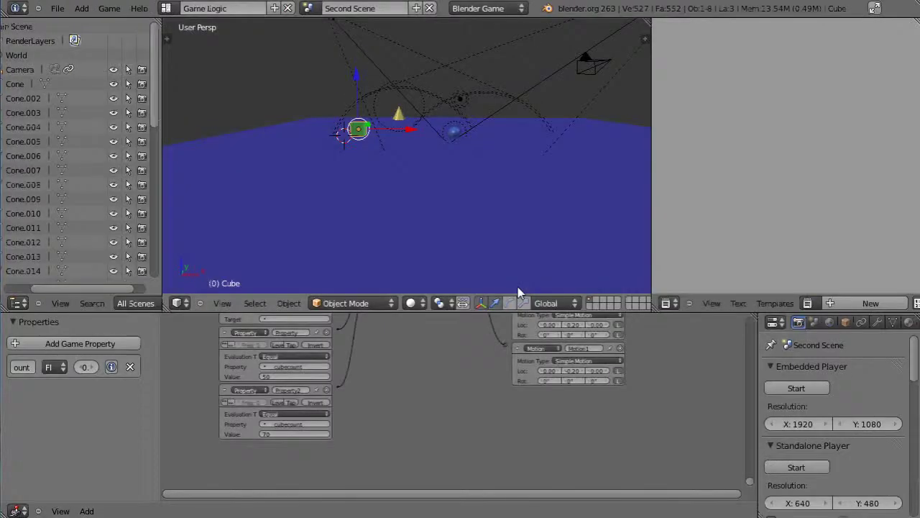
{"action": "key", "text": "ctrl+Left"}
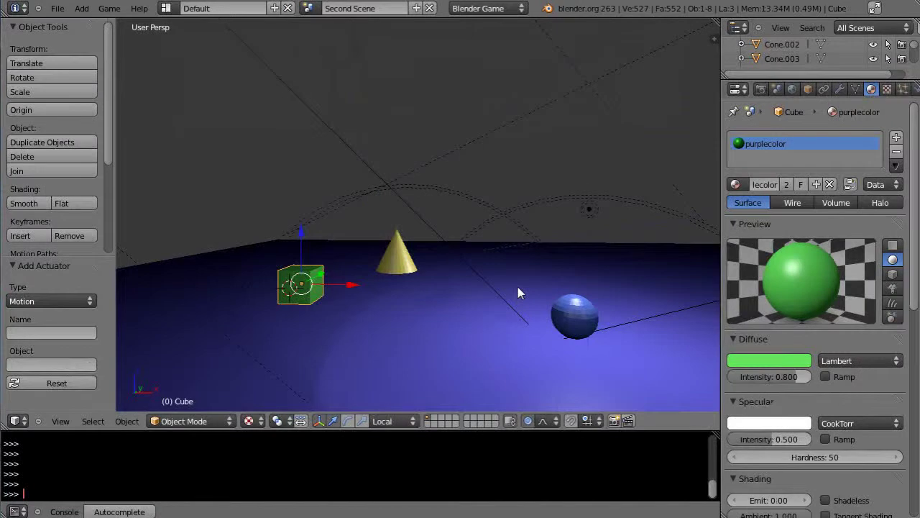
{"action": "key", "text": "p"}
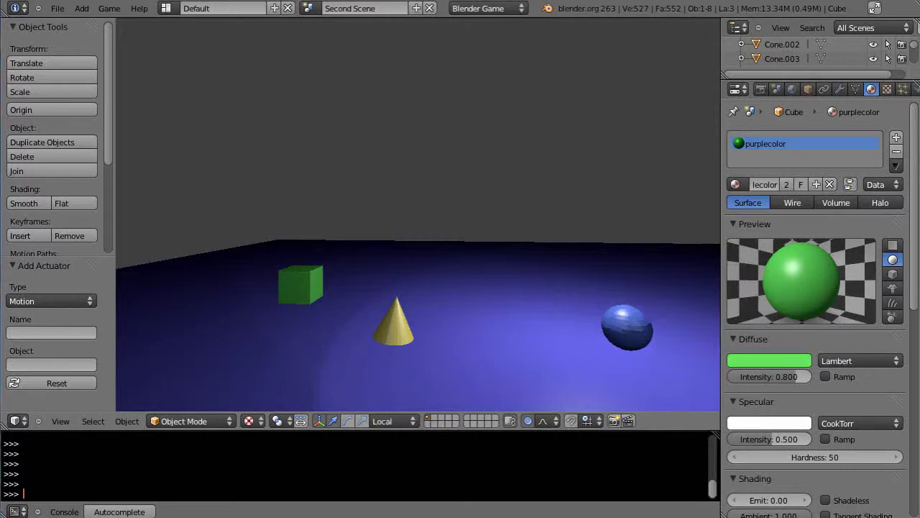
{"action": "key", "text": "Up"}
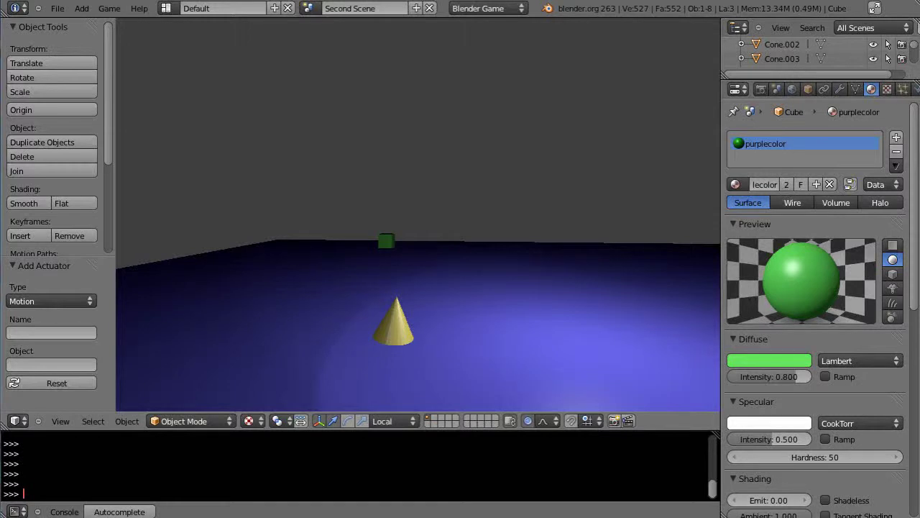
{"action": "key", "text": "Down"}
{"action": "key", "text": "Down"}
{"action": "key", "text": "Escape"}
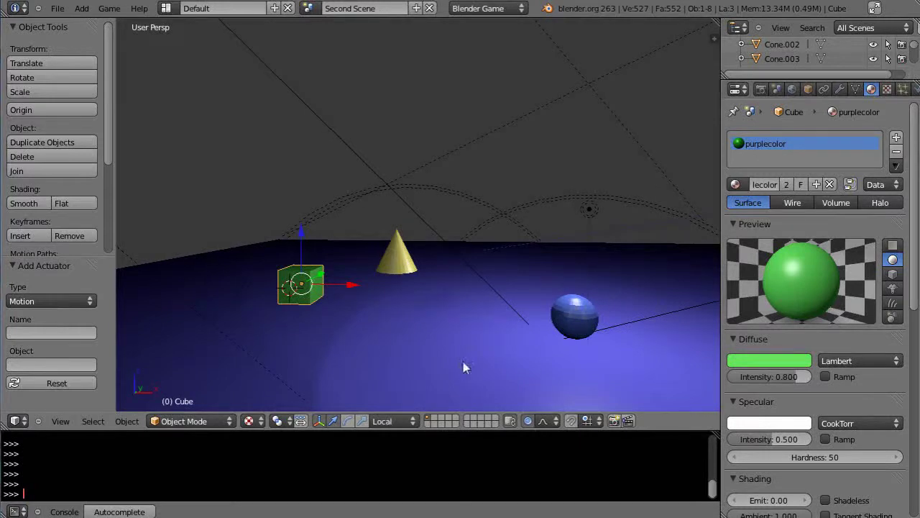